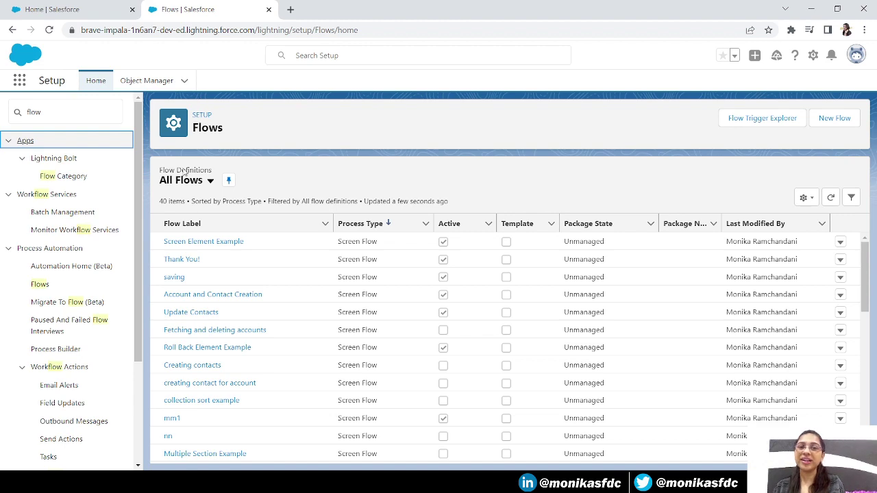
# Open the Flow Trigger Explorer and collapse the Fast Field Updates, Actions and Related Records, and Run Asynchronously sections
pyautogui.moveTo(865, 267); pyautogui.dragTo(865, 414)
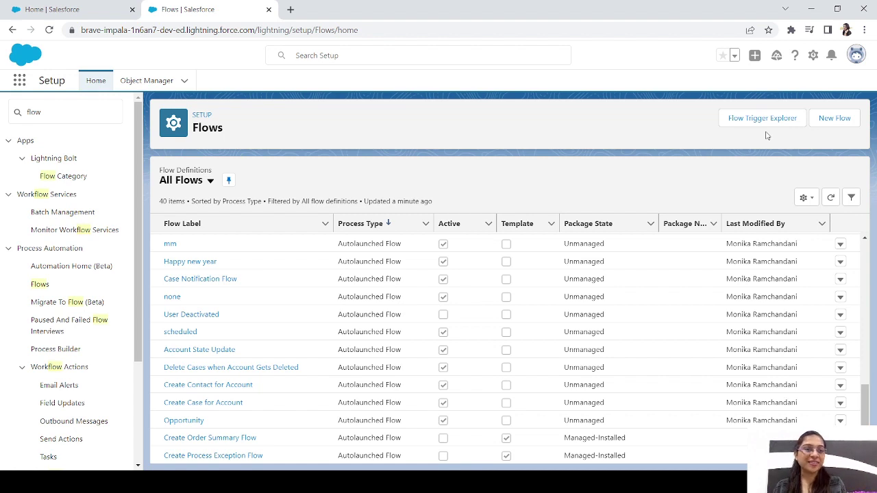
pyautogui.click(746, 120)
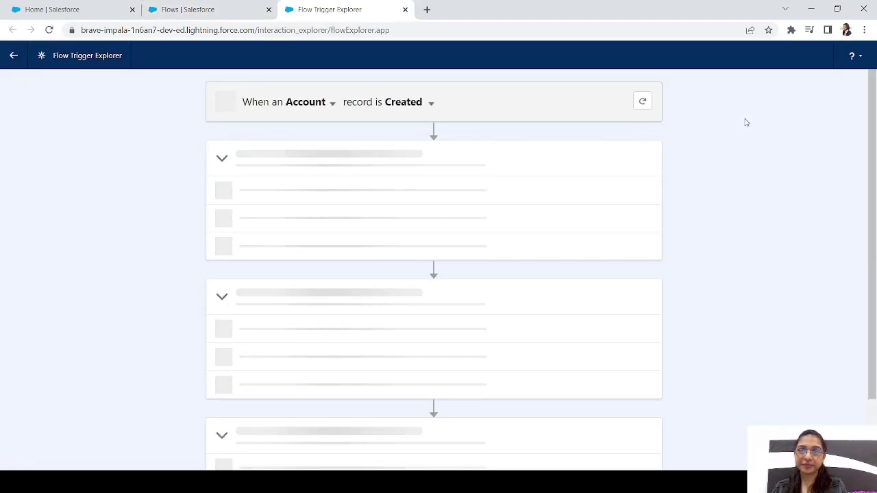
pyautogui.click(228, 163)
pyautogui.click(227, 219)
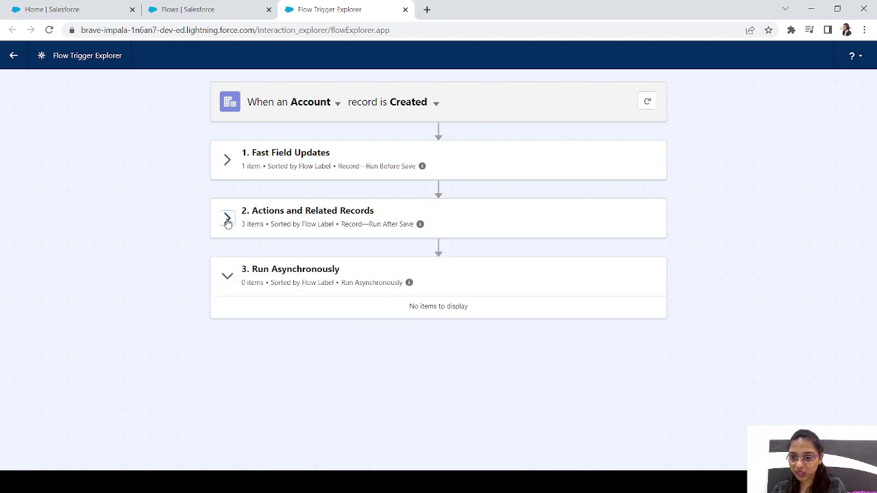
pyautogui.click(228, 281)
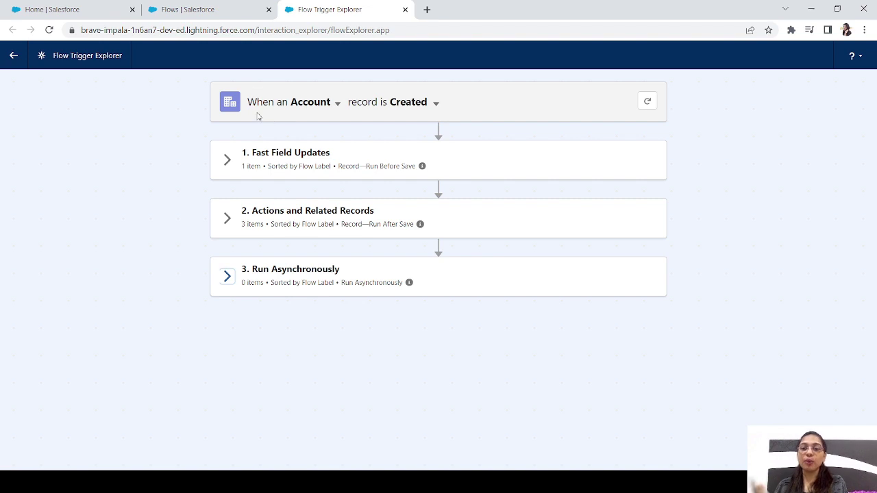
# Review the selectable objects and the record trigger options in the explorer's Account record condition without changing the selection
pyautogui.click(338, 105)
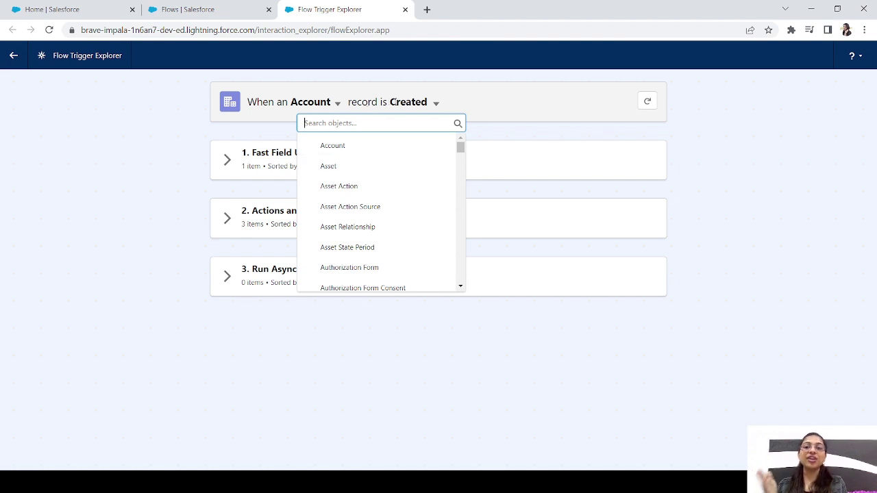
pyautogui.click(429, 105)
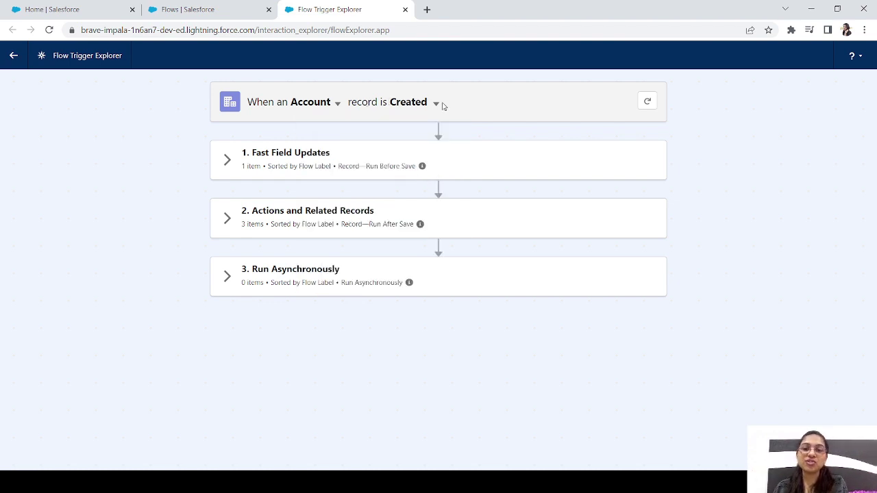
pyautogui.click(437, 106)
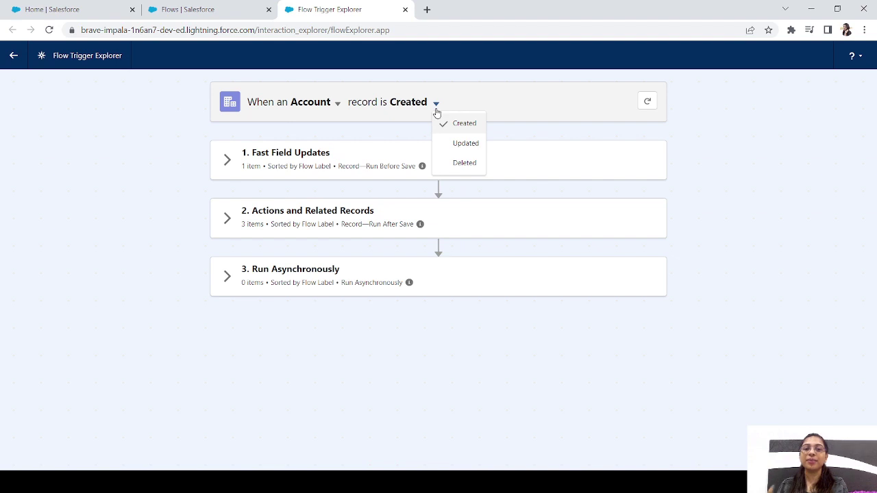
pyautogui.click(500, 100)
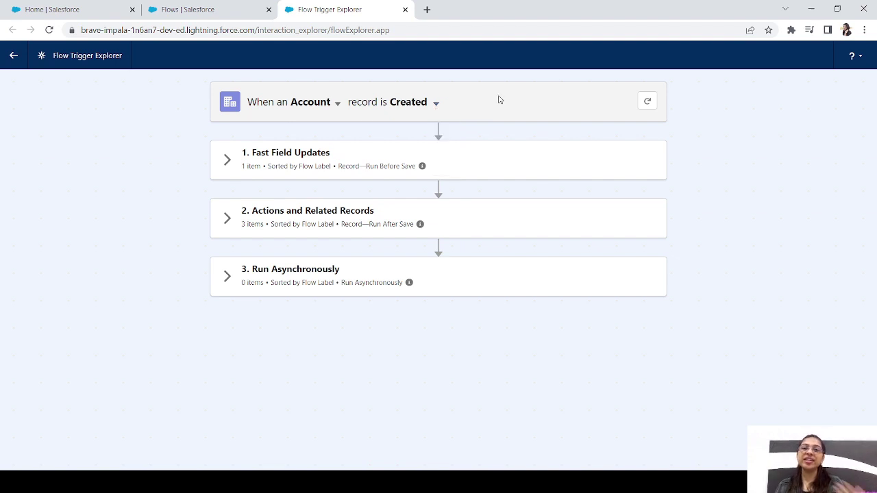
pyautogui.click(435, 105)
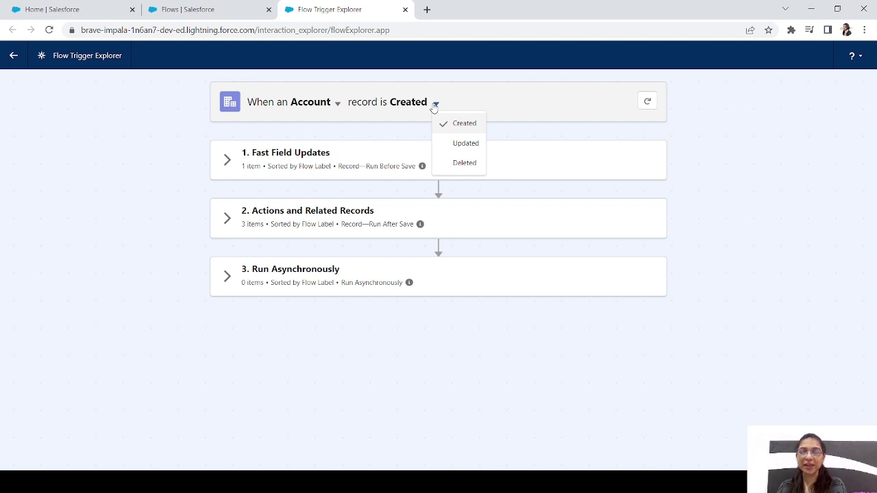
pyautogui.click(480, 101)
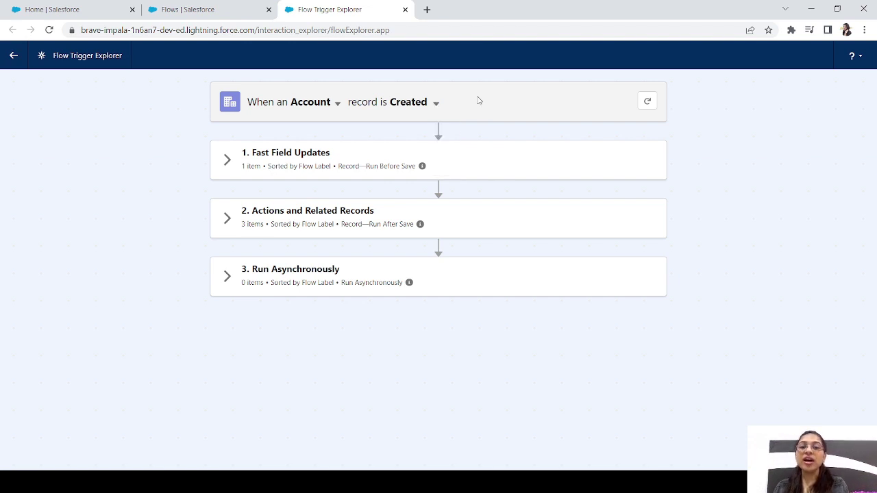
pyautogui.click(336, 103)
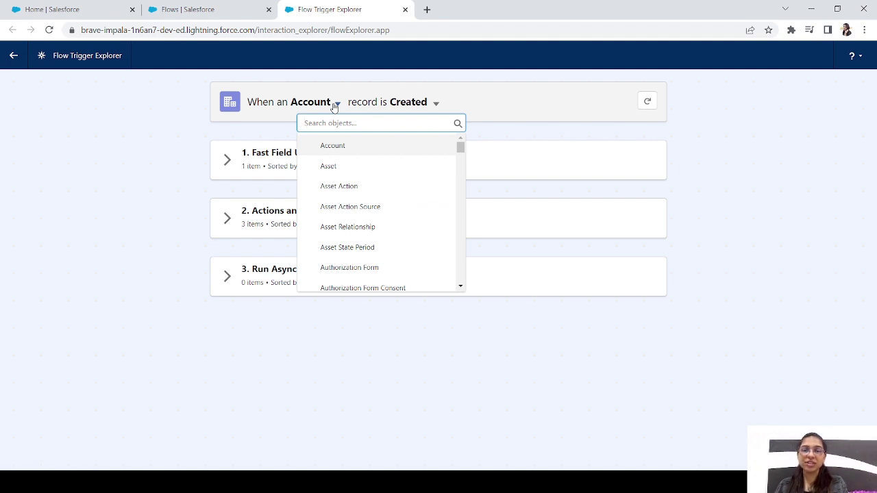
pyautogui.click(495, 98)
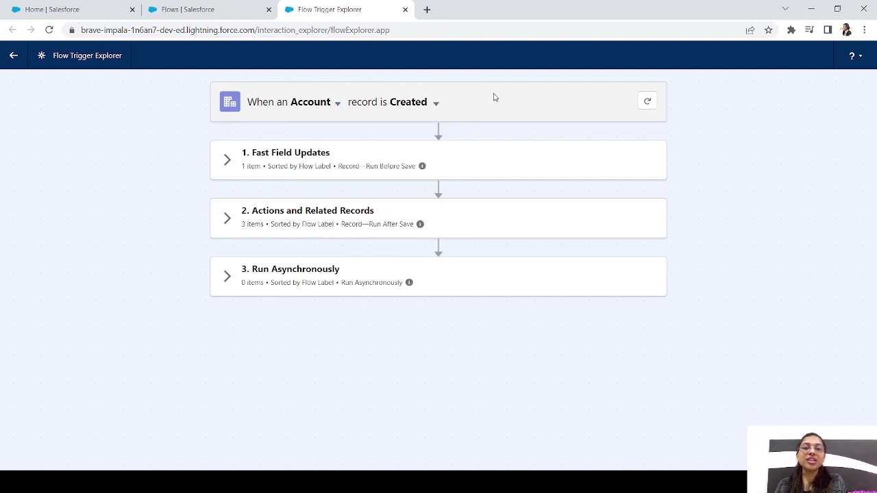
pyautogui.click(436, 104)
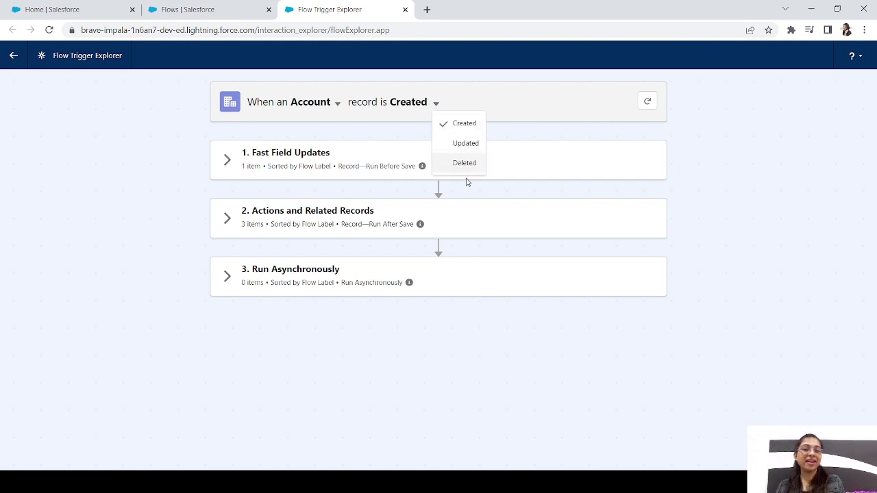
pyautogui.click(437, 105)
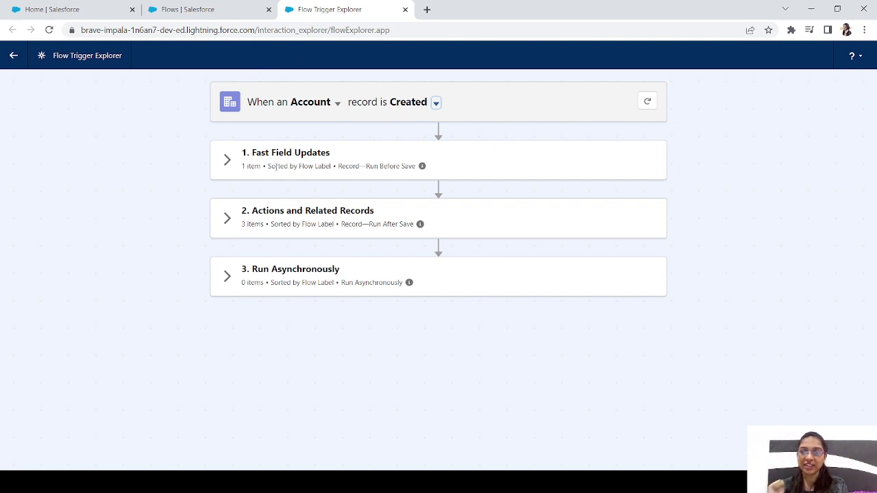
# Expand the Fast Field Updates, Actions and Related Records, and Run Asynchronously sections to show their flows
pyautogui.click(227, 159)
pyautogui.click(227, 248)
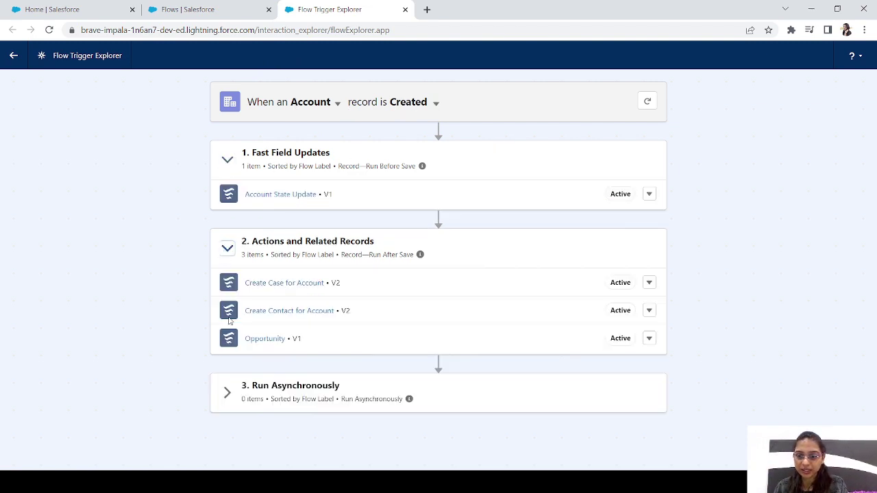
pyautogui.click(227, 393)
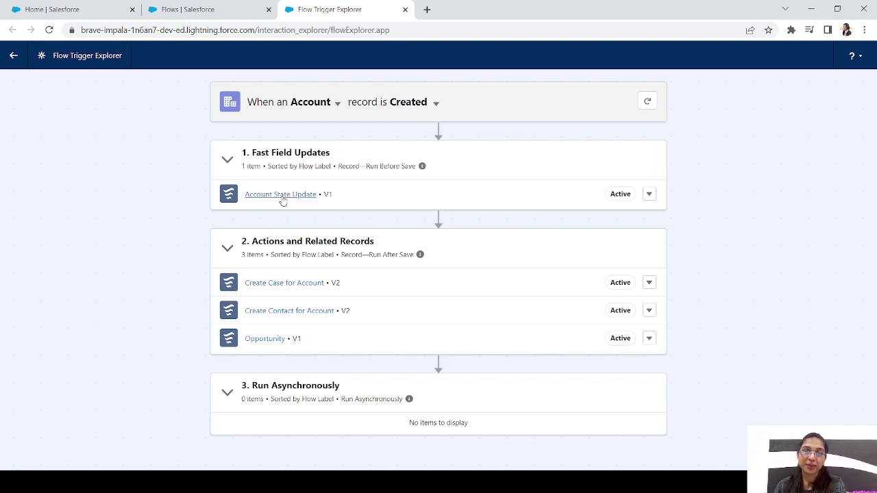
# Show the details and versions of the Account State Update flow and examine its process type and trigger
pyautogui.click(650, 195)
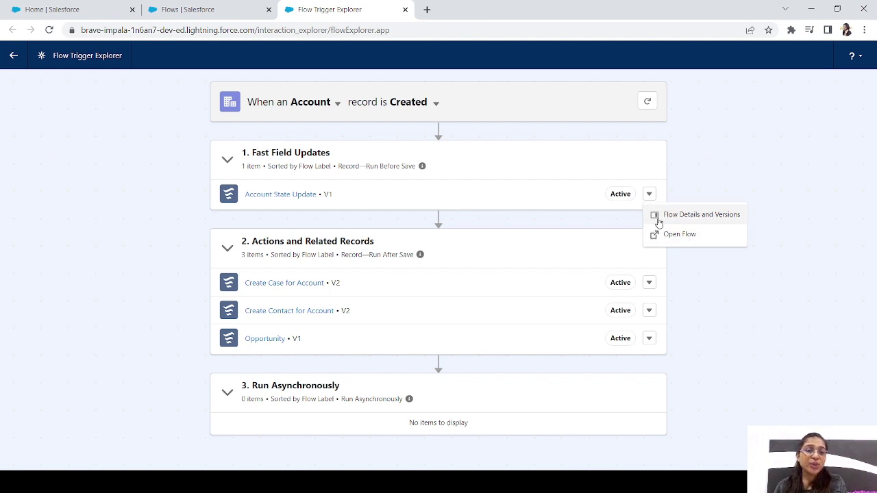
pyautogui.click(688, 217)
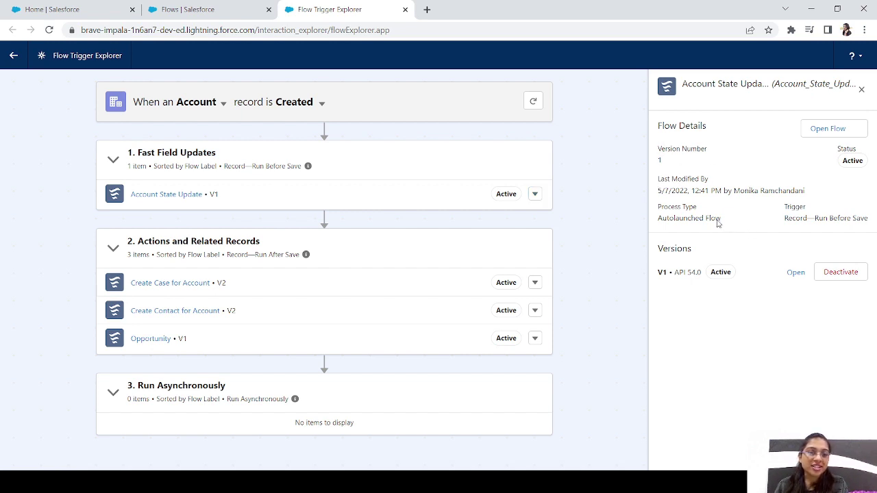
pyautogui.moveTo(721, 221); pyautogui.dragTo(656, 219)
pyautogui.moveTo(781, 220); pyautogui.dragTo(875, 225)
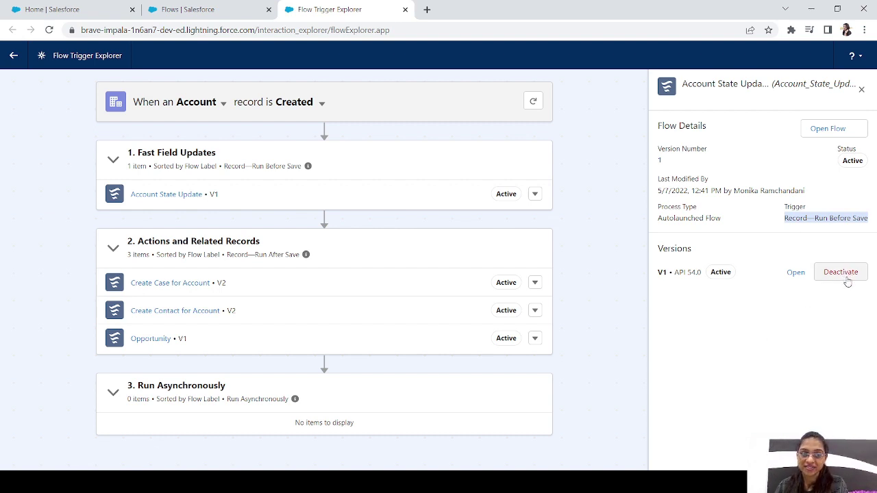
pyautogui.click(852, 329)
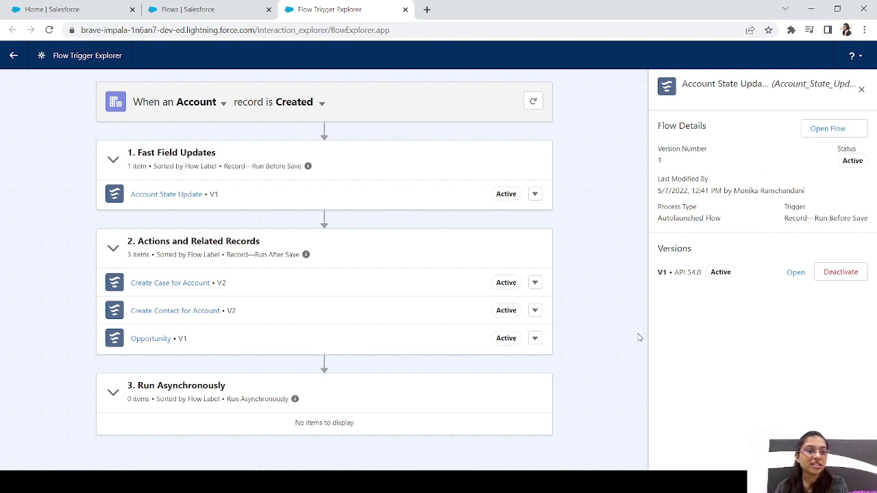
# Open the Account State Update flow from its details and again from the flow's actions, returning to the Flow Trigger Explorer each time
pyautogui.click(830, 130)
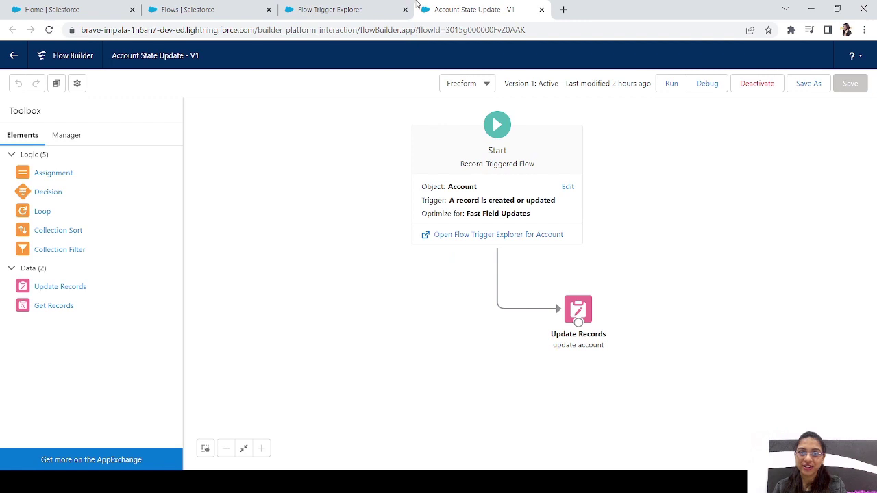
pyautogui.click(355, 14)
pyautogui.click(535, 195)
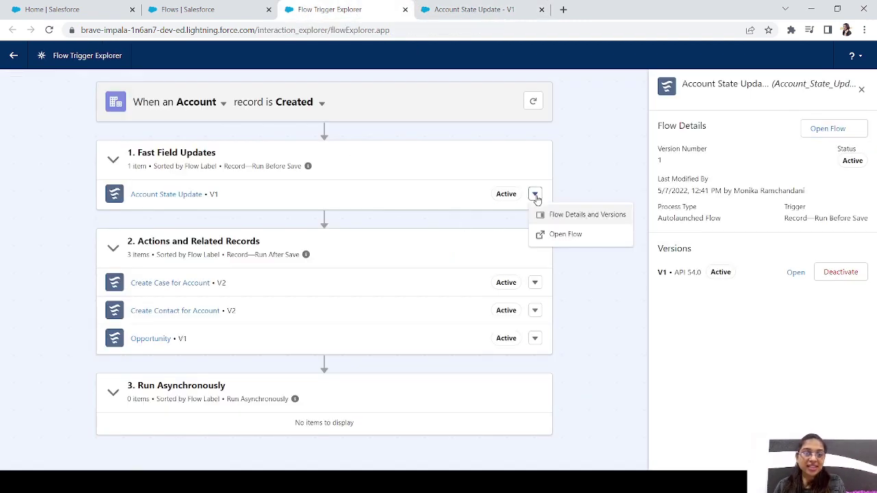
pyautogui.click(566, 236)
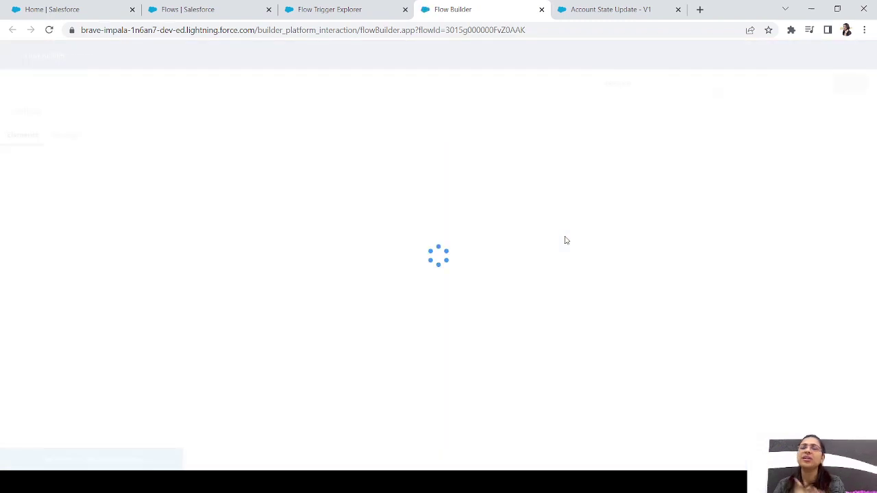
pyautogui.click(335, 14)
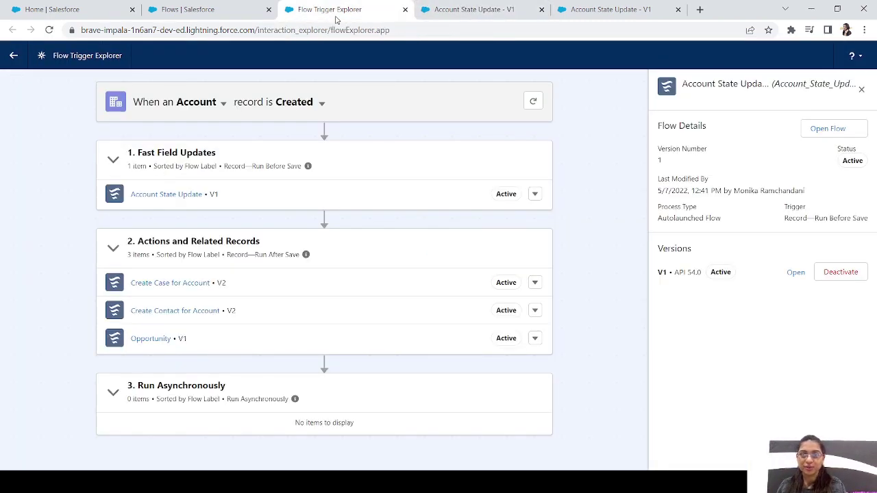
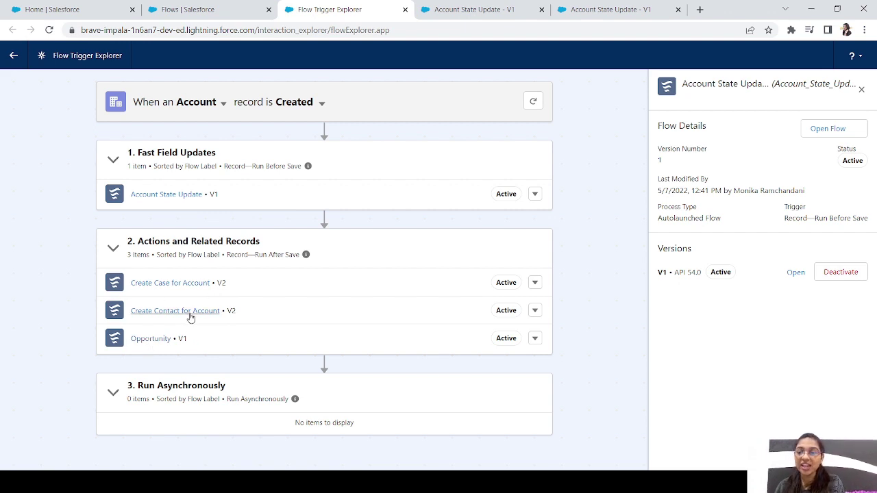
# Open the Opportunity flow and bring up its version properties with the advanced settings shown
pyautogui.click(535, 339)
pyautogui.click(558, 381)
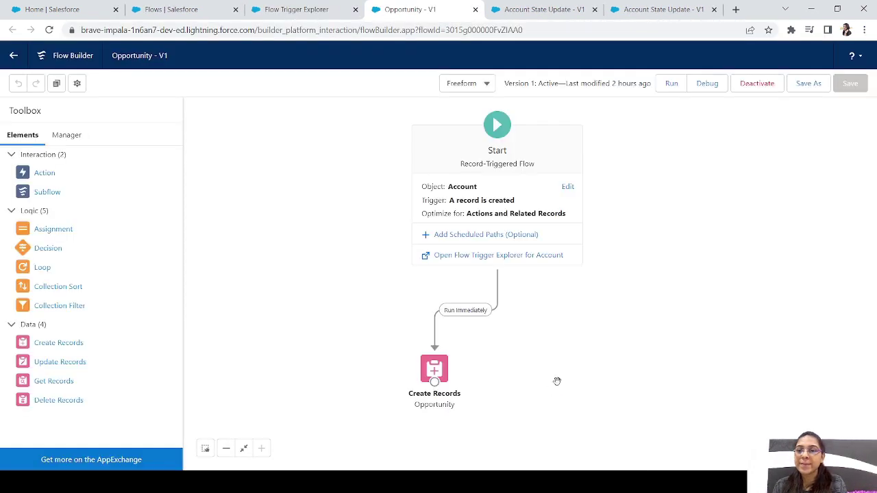
pyautogui.click(78, 83)
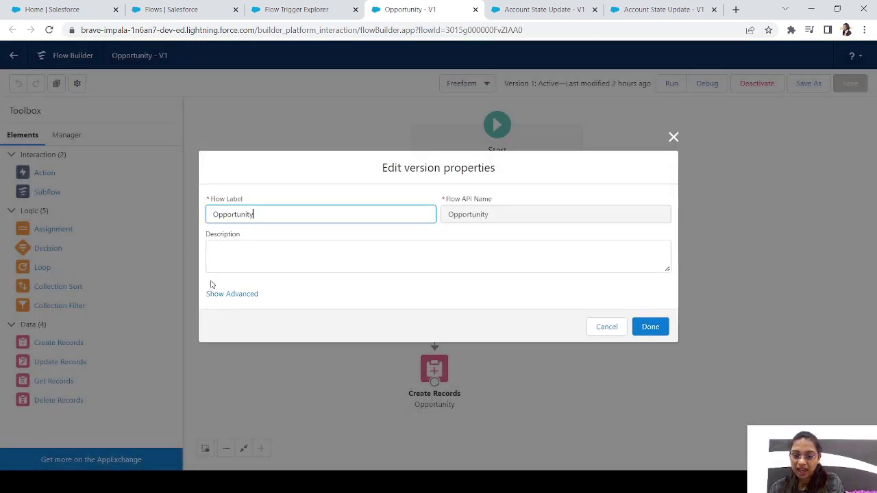
pyautogui.click(227, 296)
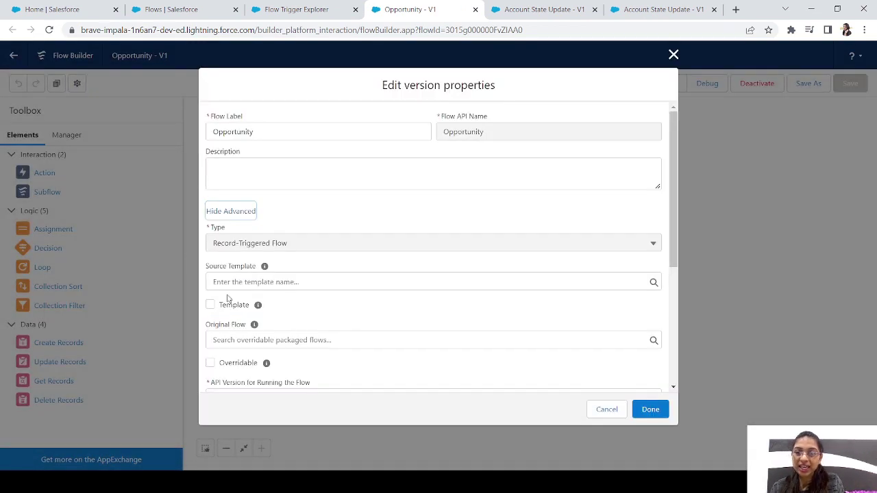
pyautogui.moveTo(674, 210); pyautogui.dragTo(695, 330)
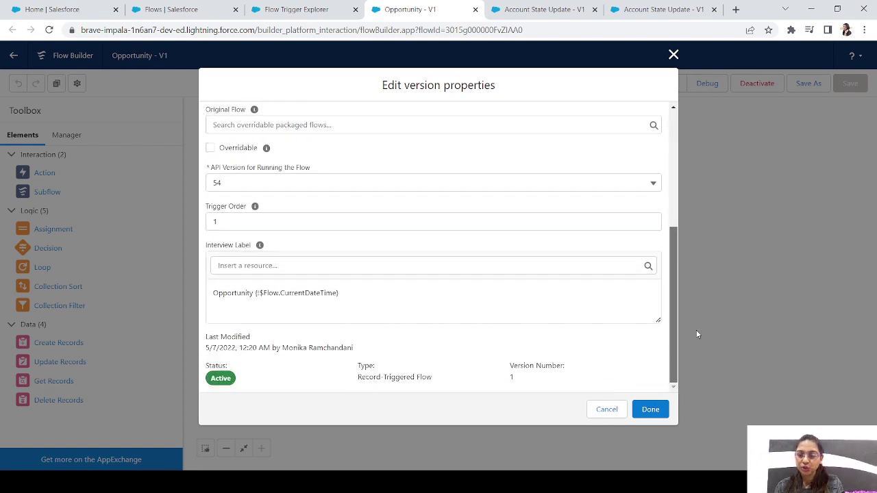
# Examine the Trigger Order setting of the Opportunity flow and accept the version properties
pyautogui.click(230, 221)
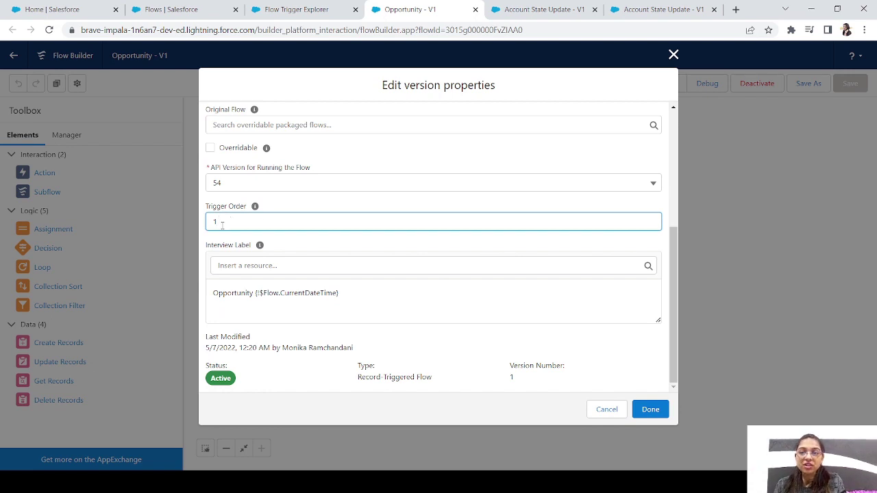
pyautogui.moveTo(255, 207)
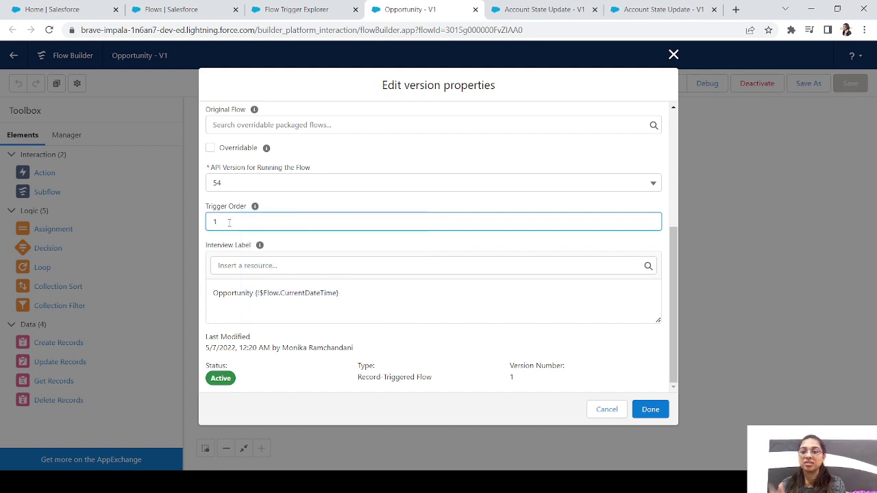
pyautogui.moveTo(229, 222); pyautogui.dragTo(185, 226)
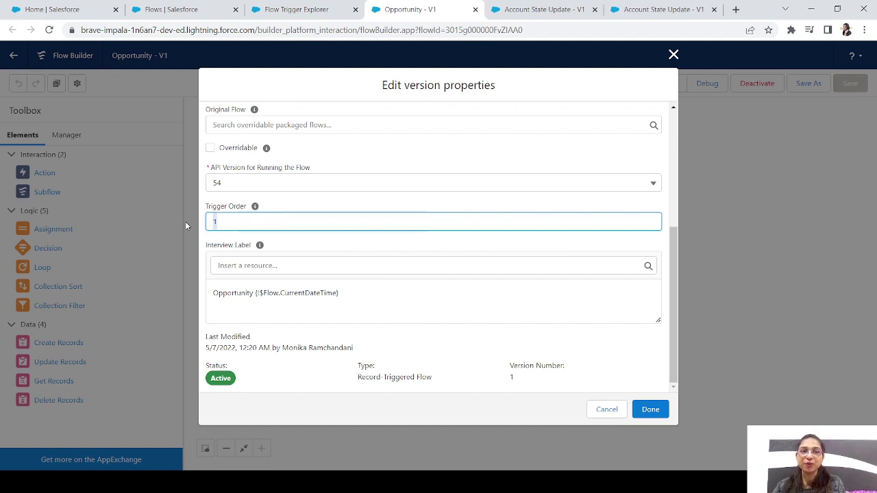
pyautogui.click(185, 226)
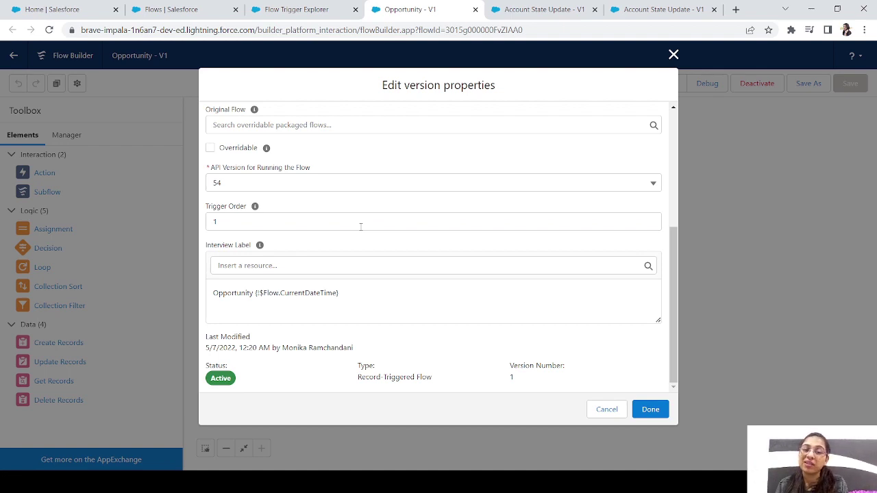
pyautogui.press('Tab')
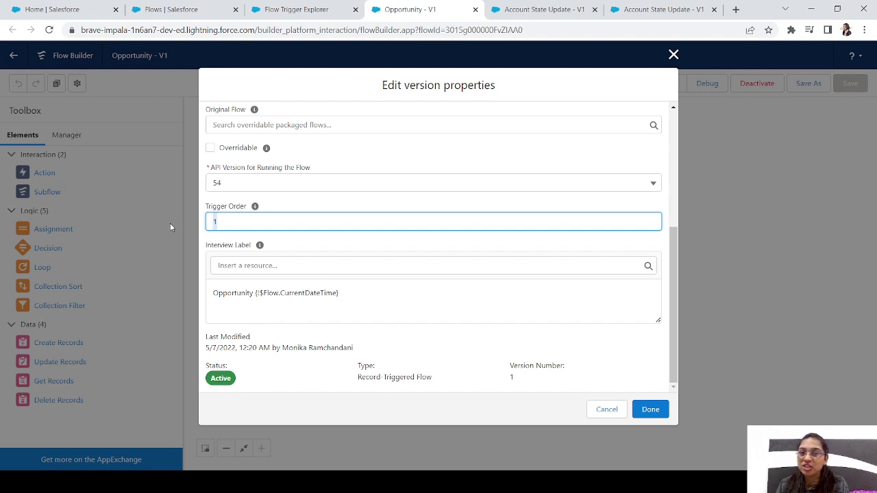
pyautogui.click(664, 411)
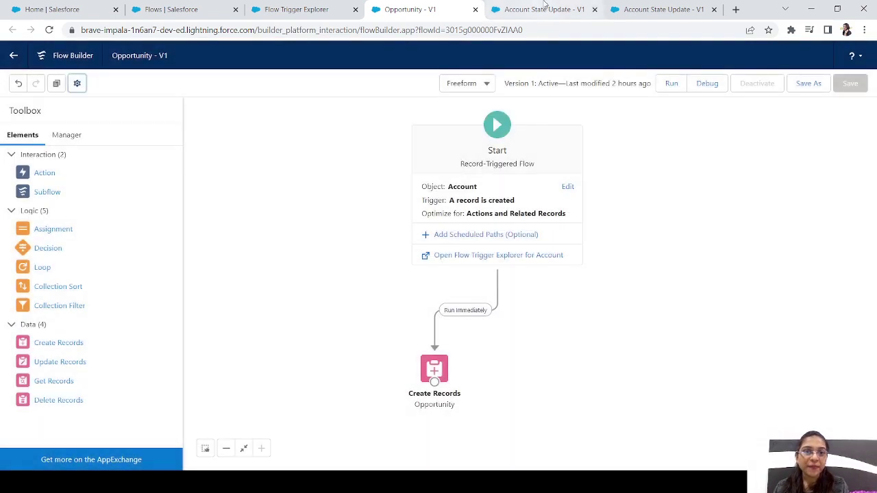
# Open the Create Case for Account flow from the Flow Trigger Explorer and examine the Trigger Order in its advanced version properties
pyautogui.click(296, 9)
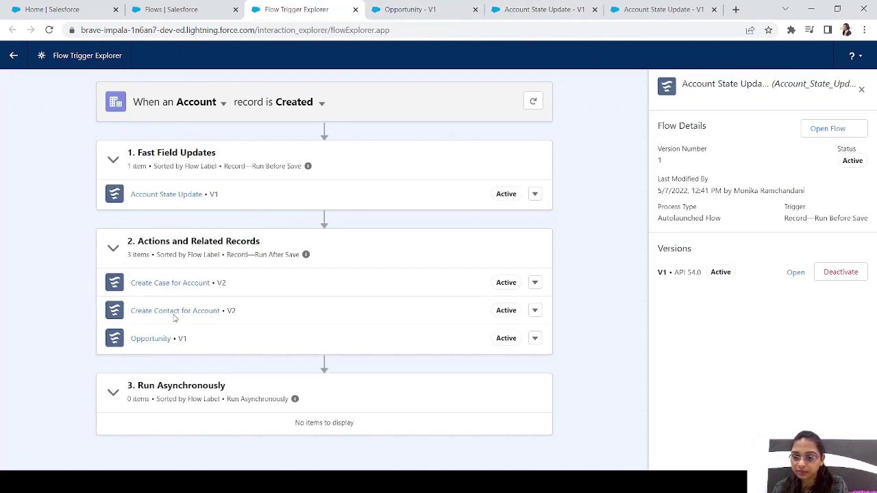
pyautogui.click(535, 283)
pyautogui.click(558, 325)
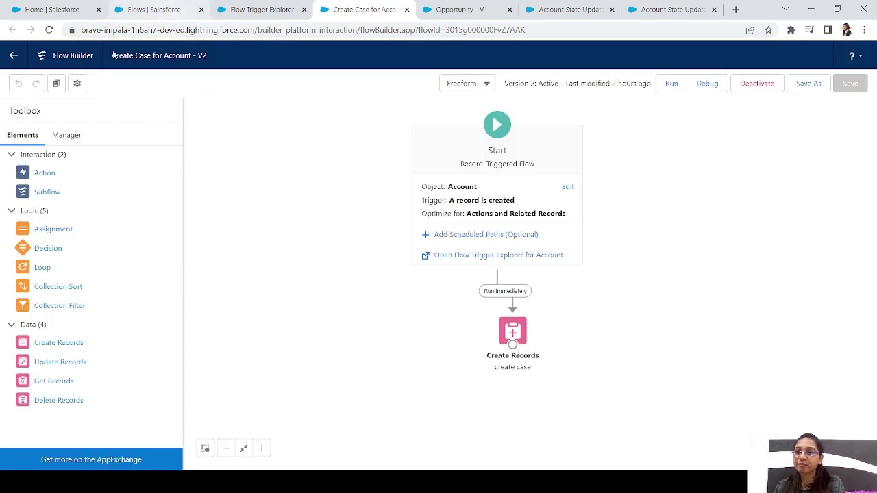
pyautogui.click(77, 84)
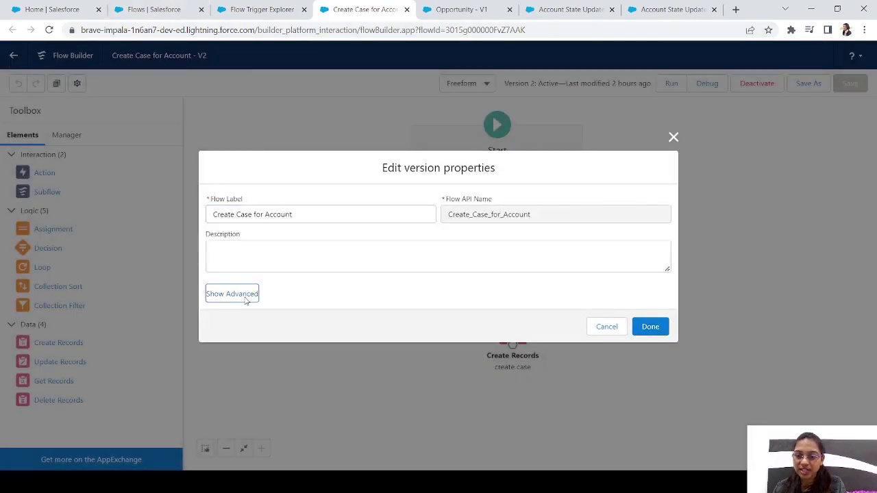
pyautogui.click(243, 296)
pyautogui.scroll(-5, 670, 212)
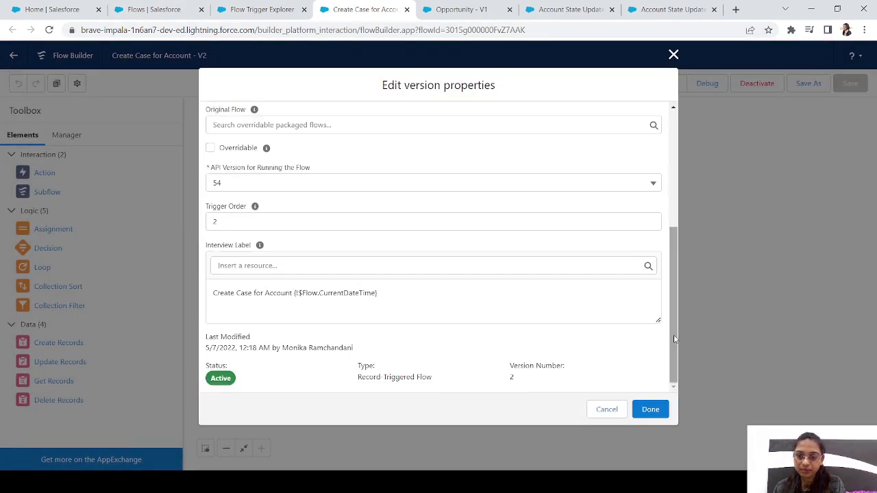
# Open the Create Contact for Account flow from the Flow Trigger Explorer and examine the Trigger Order in its advanced version properties
pyautogui.click(263, 10)
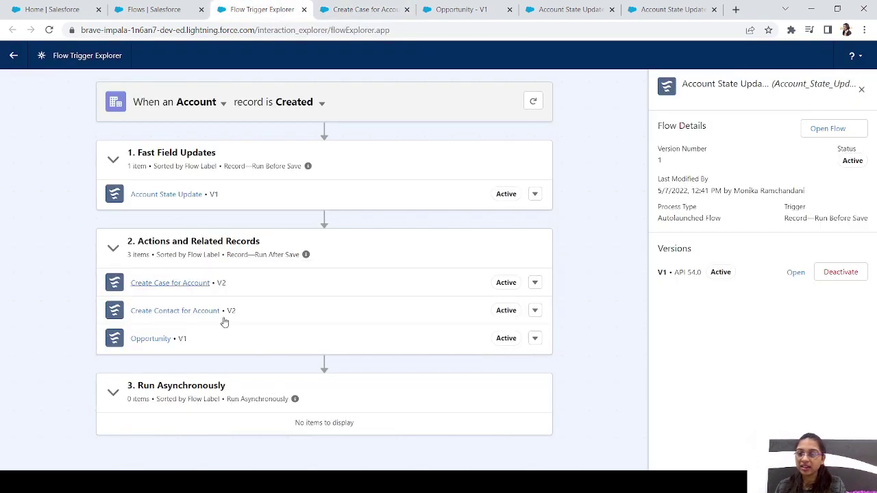
pyautogui.click(534, 312)
pyautogui.click(559, 351)
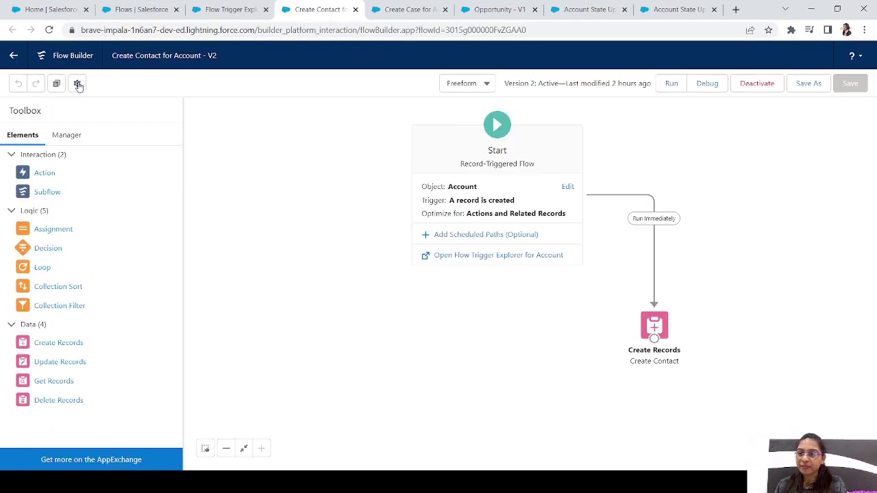
pyautogui.click(77, 84)
pyautogui.click(253, 299)
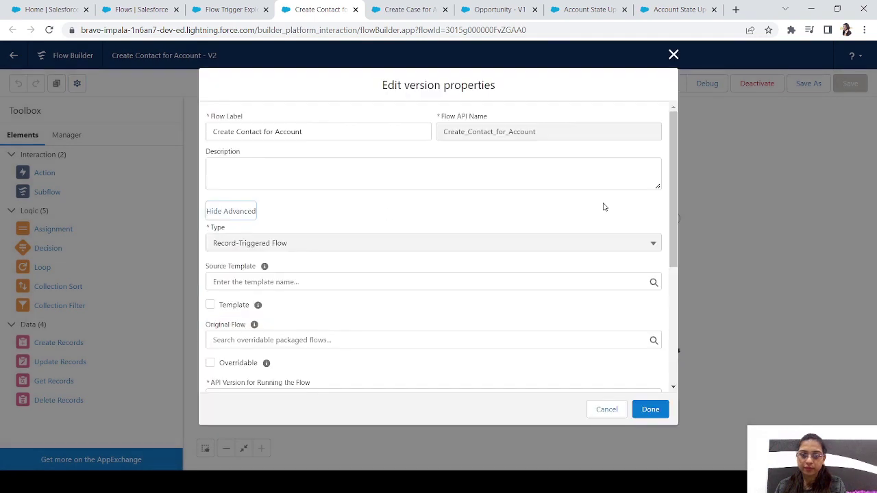
pyautogui.scroll(-3, 224, 214)
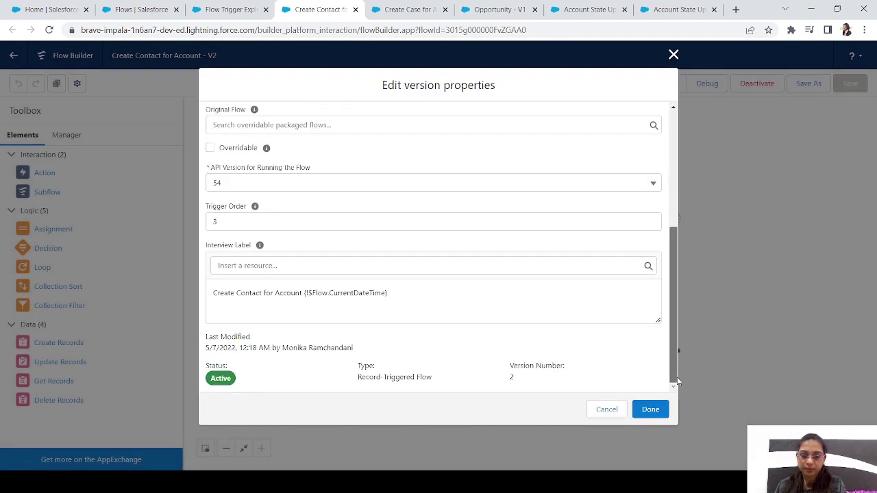
# Return to the Flow Trigger Explorer and review the before-save and after-save groups and the order of the flows for Account creation
pyautogui.click(210, 17)
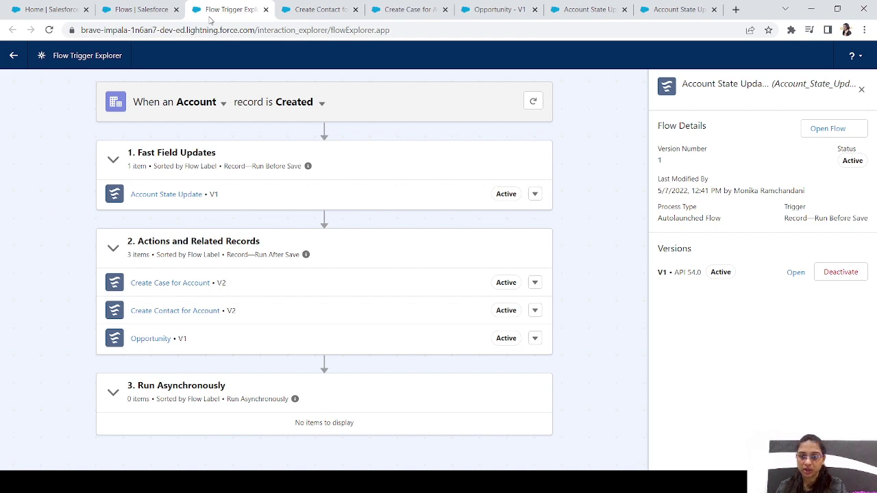
pyautogui.moveTo(231, 196); pyautogui.dragTo(132, 198)
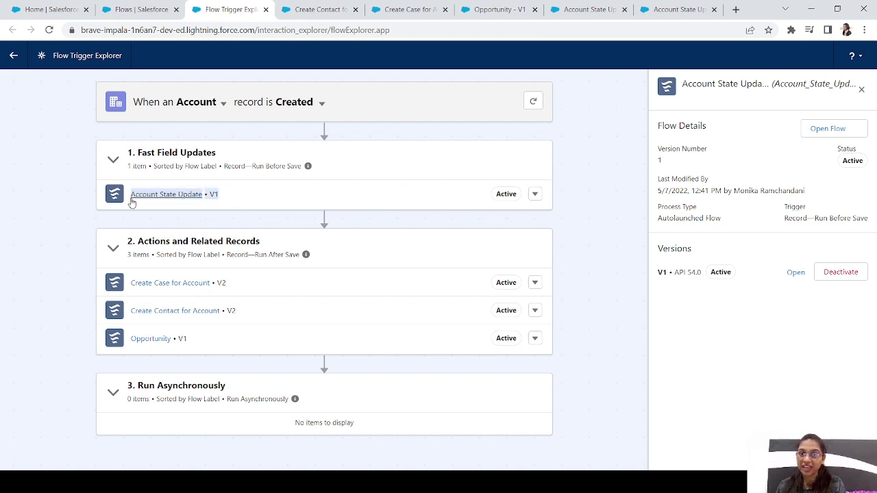
pyautogui.moveTo(313, 170); pyautogui.dragTo(252, 170)
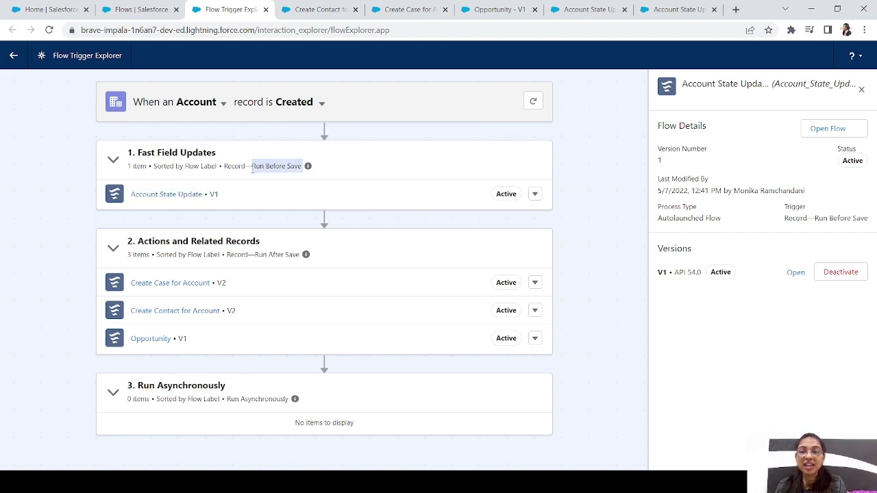
pyautogui.click(300, 256)
pyautogui.moveTo(300, 256); pyautogui.dragTo(255, 256)
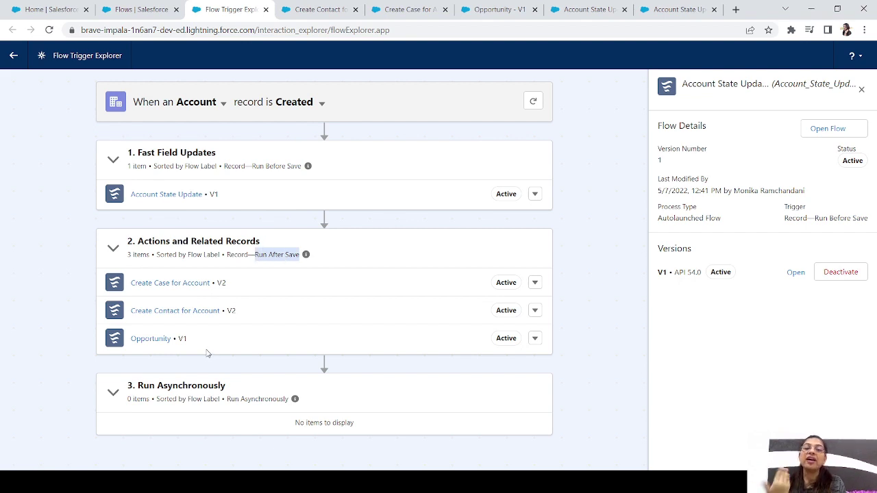
pyautogui.moveTo(207, 351); pyautogui.dragTo(133, 350)
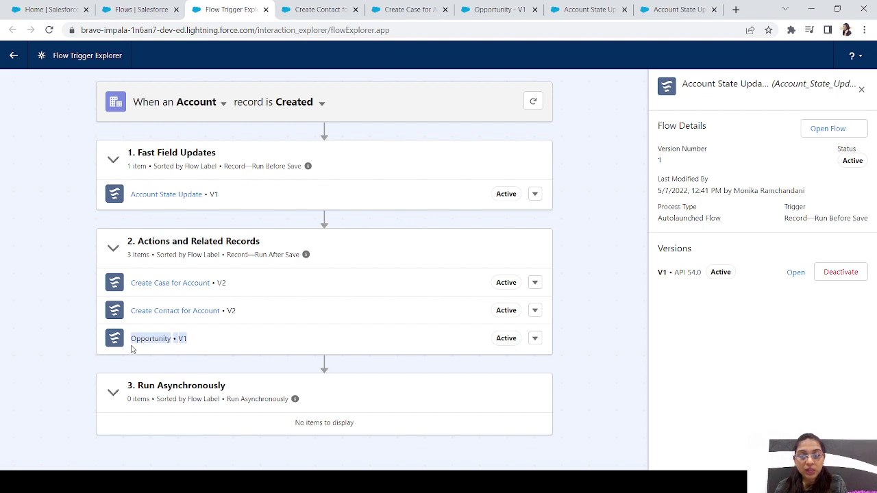
pyautogui.moveTo(239, 280); pyautogui.dragTo(130, 285)
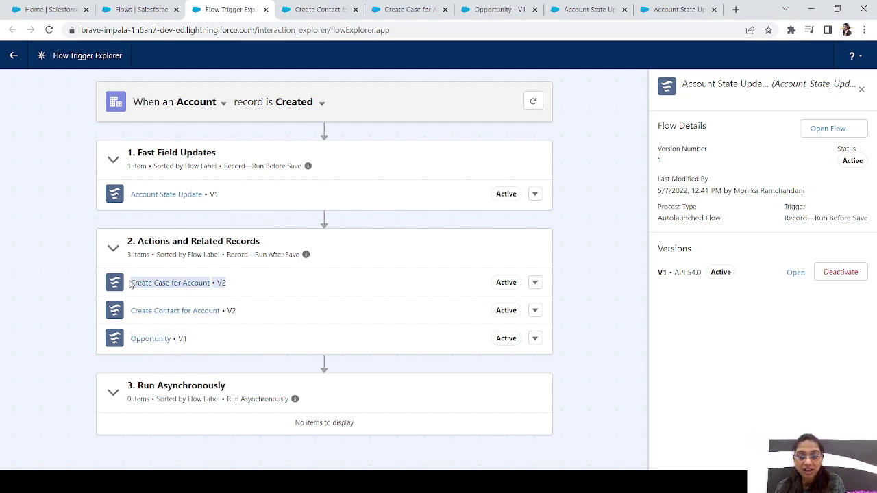
pyautogui.moveTo(263, 311); pyautogui.dragTo(130, 315)
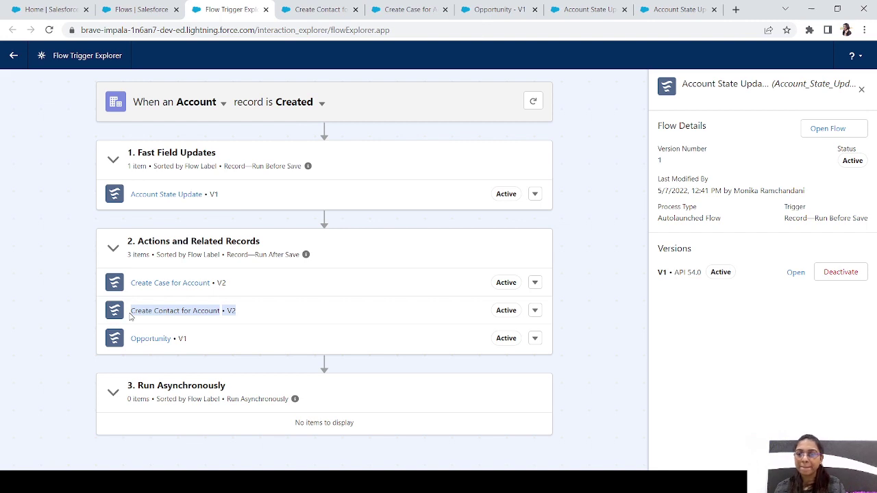
pyautogui.click(262, 325)
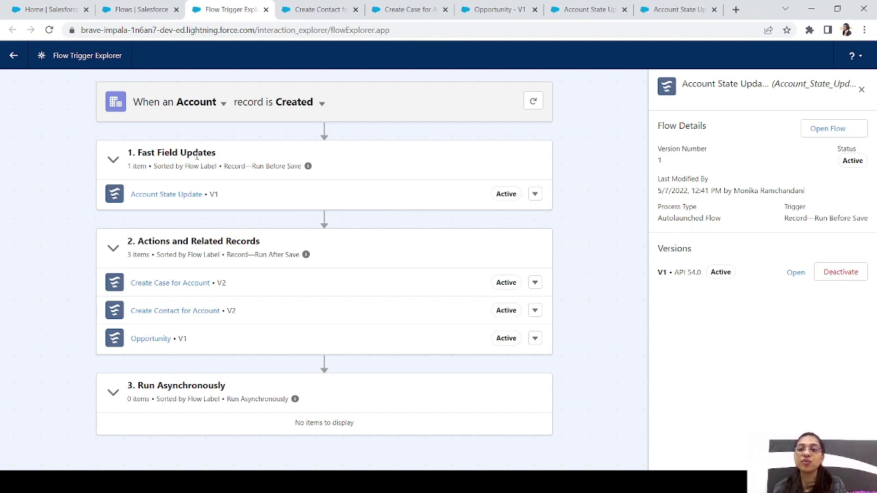
# Set the Flow Trigger Explorer to show the flows that run when a Case record is Updated
pyautogui.click(222, 103)
pyautogui.write('case')
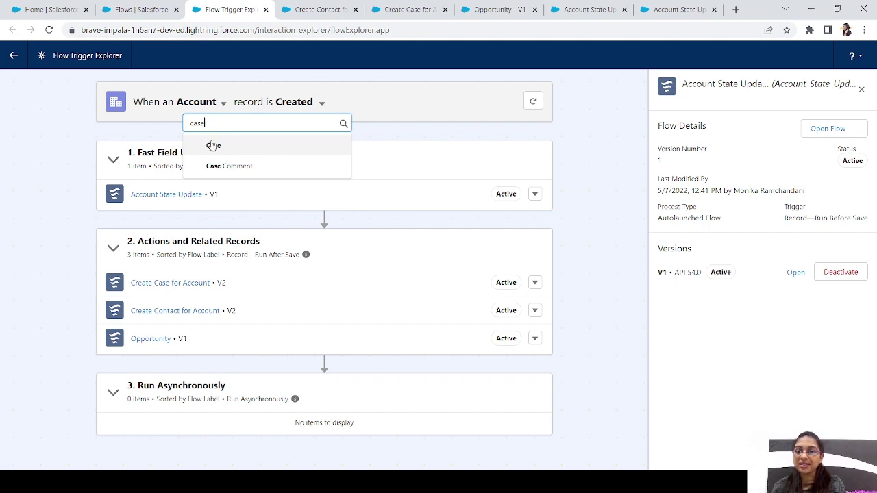
pyautogui.click(213, 145)
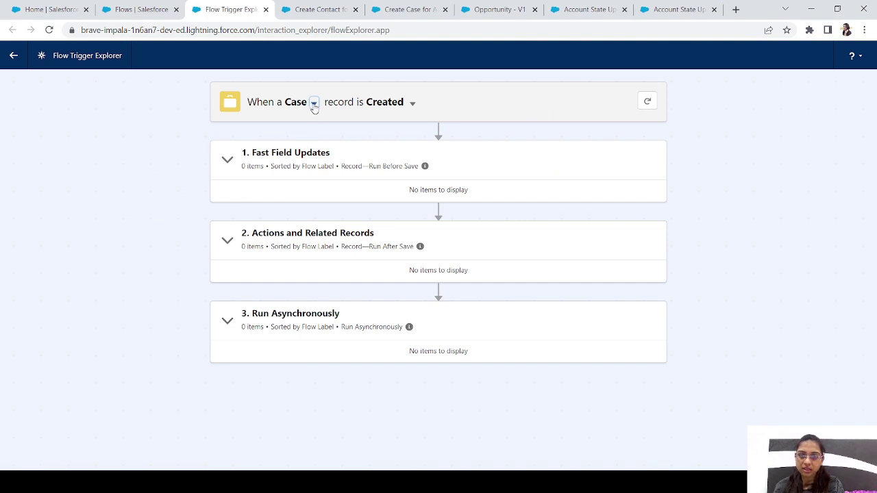
pyautogui.click(411, 104)
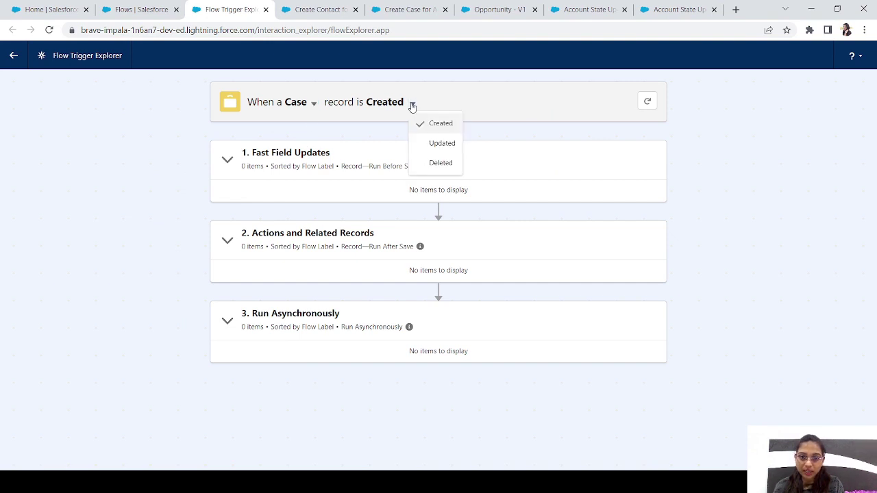
pyautogui.click(438, 145)
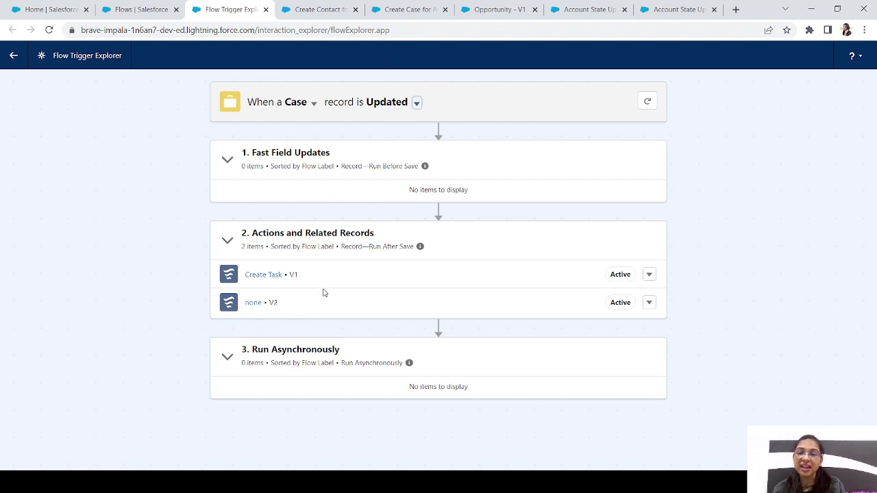
# Show the details and versions of the Create Task flow and of the flow labelled none
pyautogui.click(648, 274)
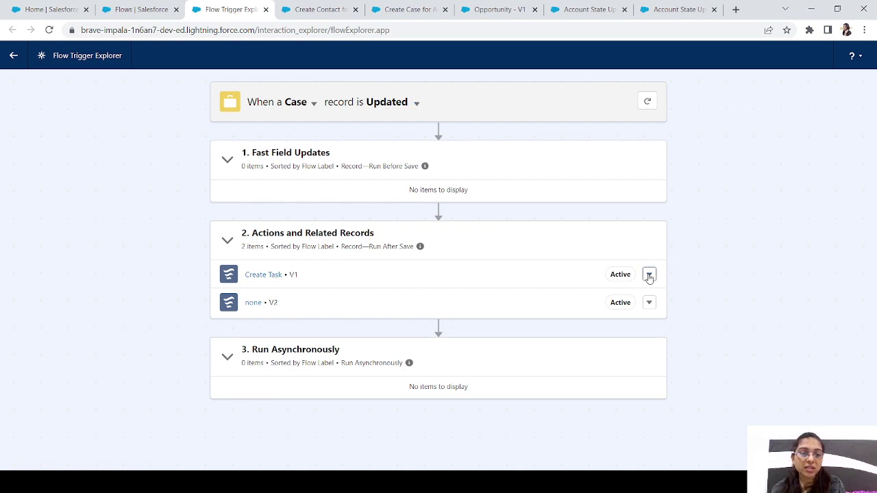
pyautogui.click(669, 296)
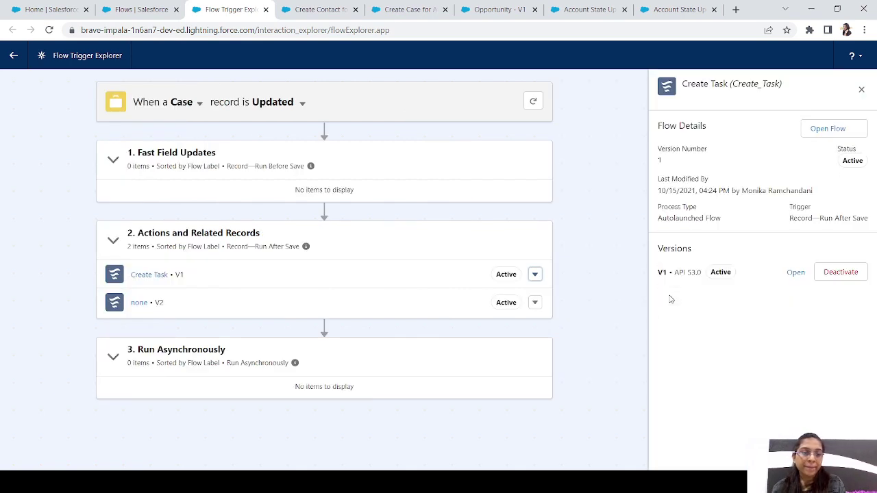
pyautogui.click(535, 302)
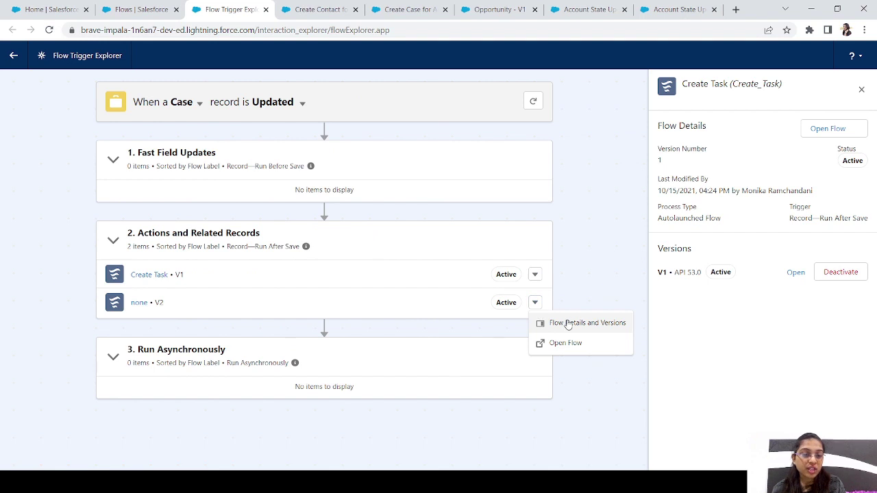
pyautogui.click(568, 325)
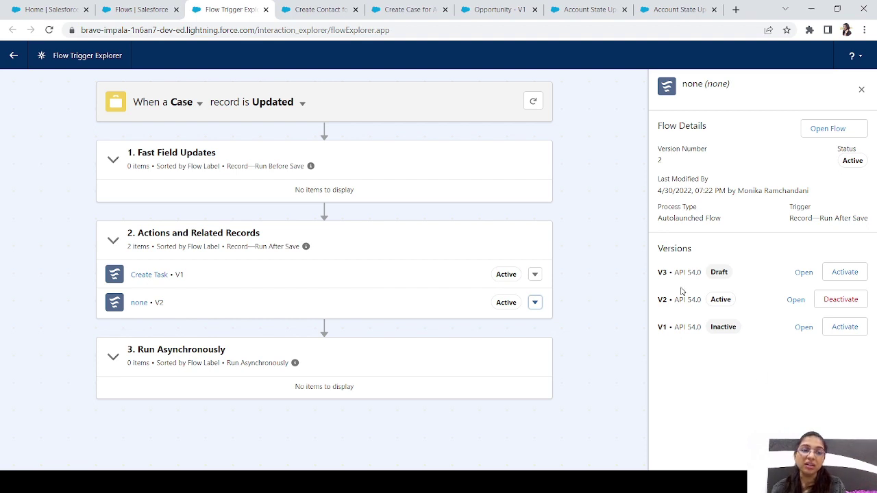
# Deactivate V2 of the flow labelled none, and switch the active version to V3 and back to V2
pyautogui.click(842, 302)
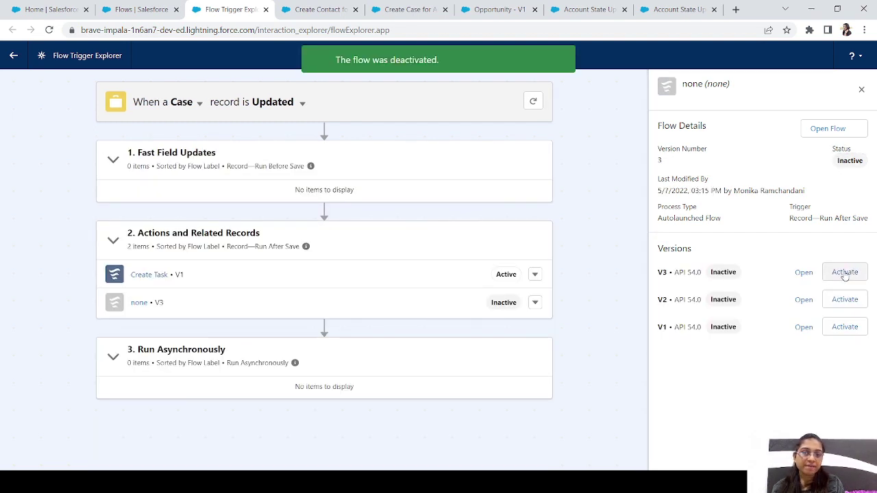
pyautogui.click(845, 272)
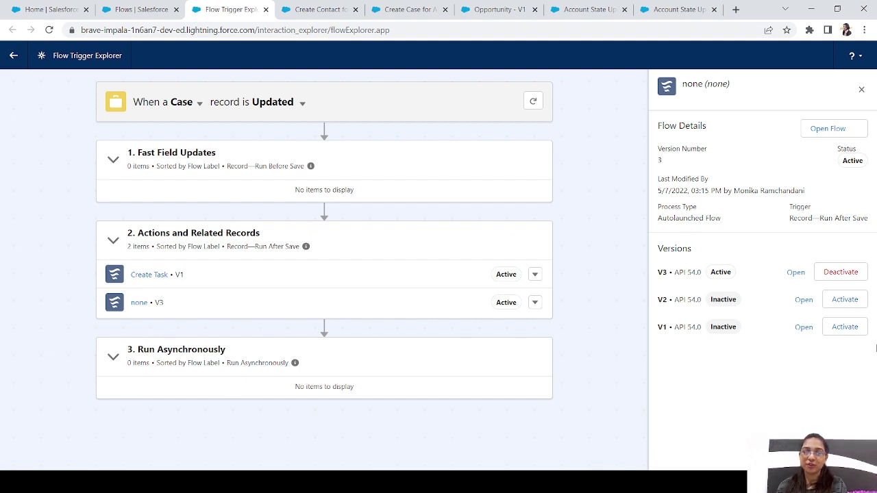
pyautogui.click(829, 305)
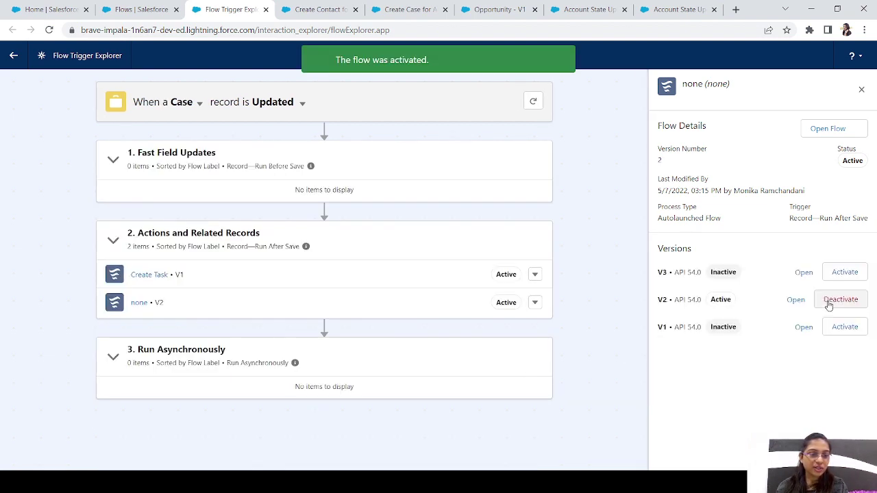